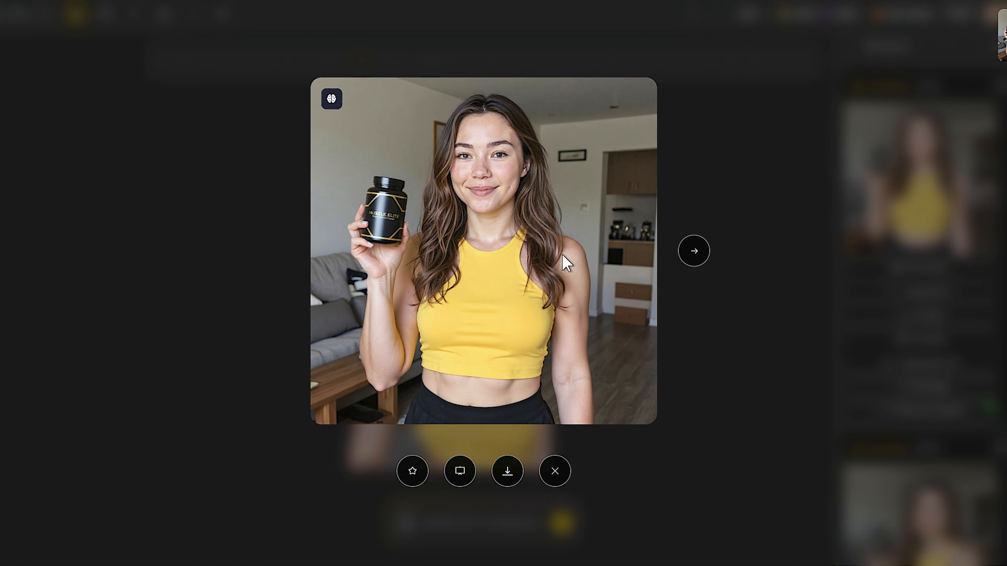
- Browse the generated product images in the preview and close it
left_click(693, 251)
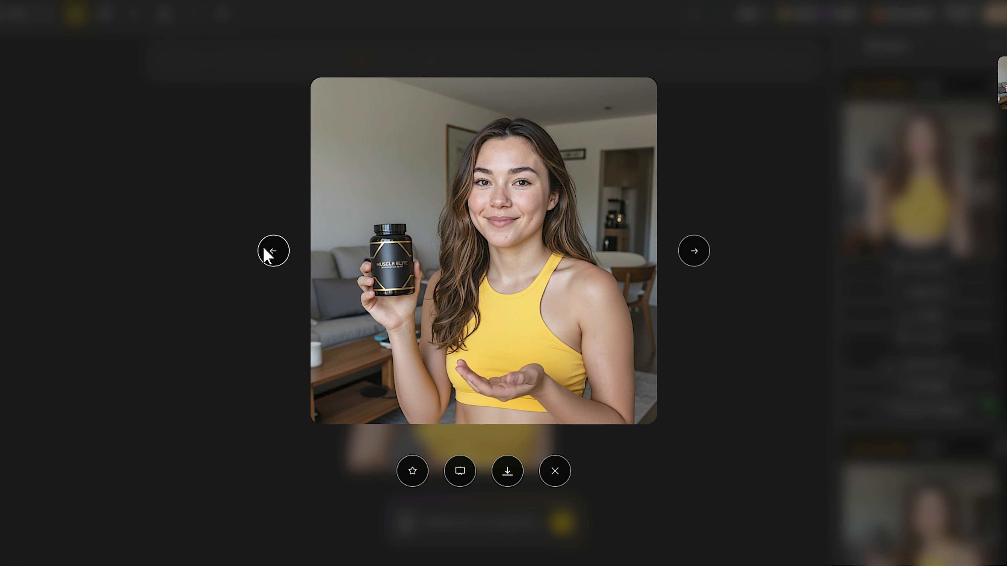
left_click(273, 251)
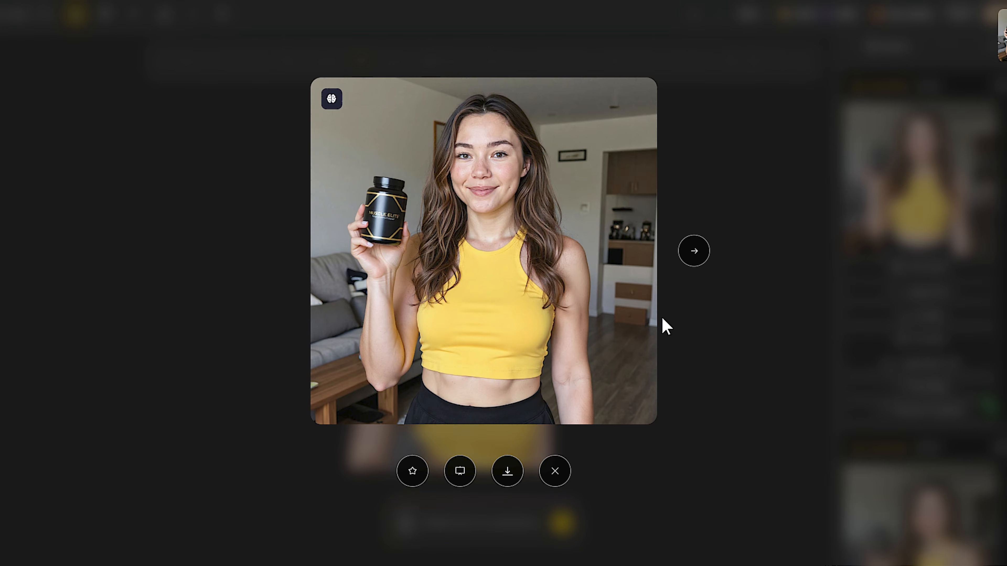
left_click(720, 317)
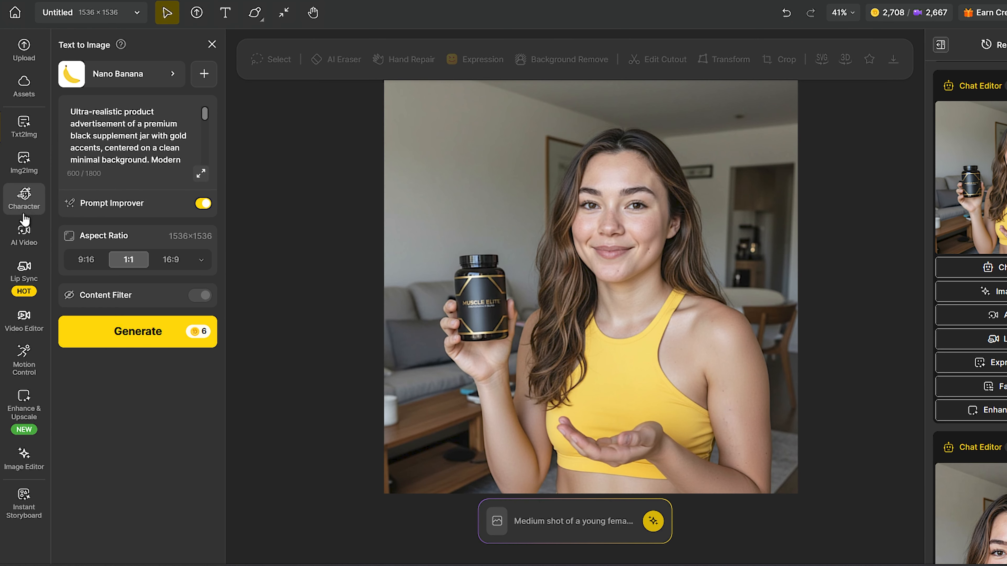
- Open the Lip Sync tool and compare the Normal and Pro modes, leaving Pro selected
mouse_move(28, 274)
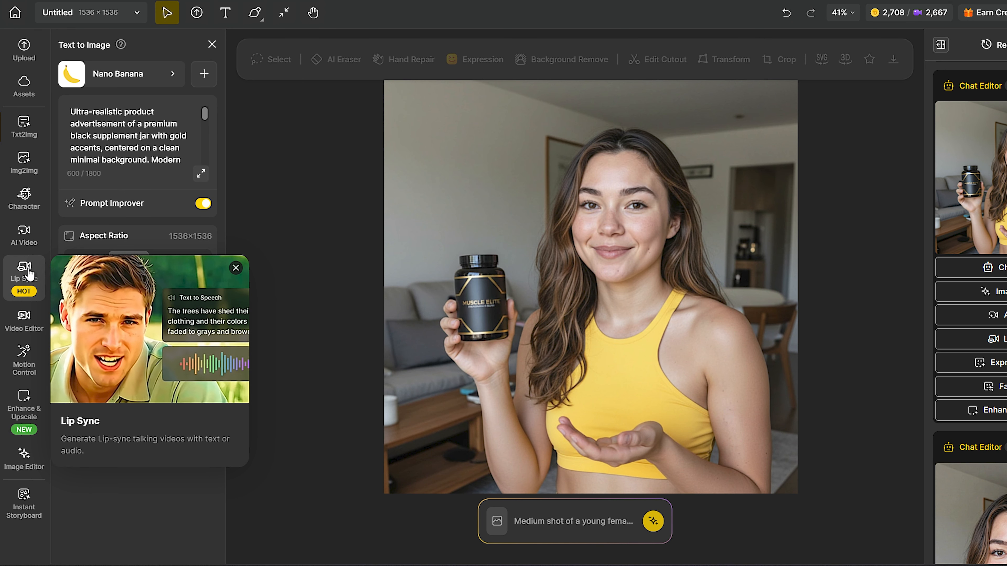
left_click(29, 274)
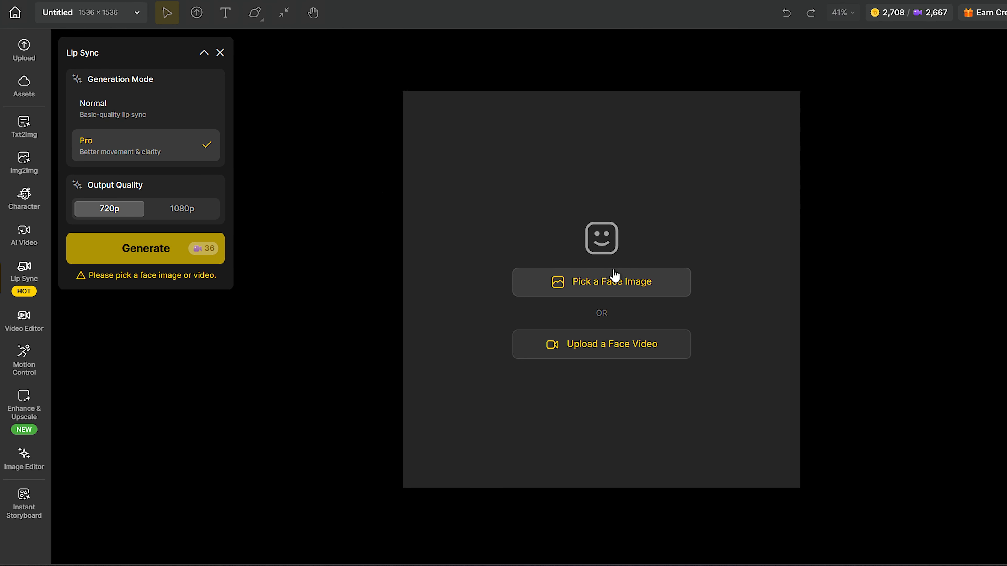
left_click(160, 119)
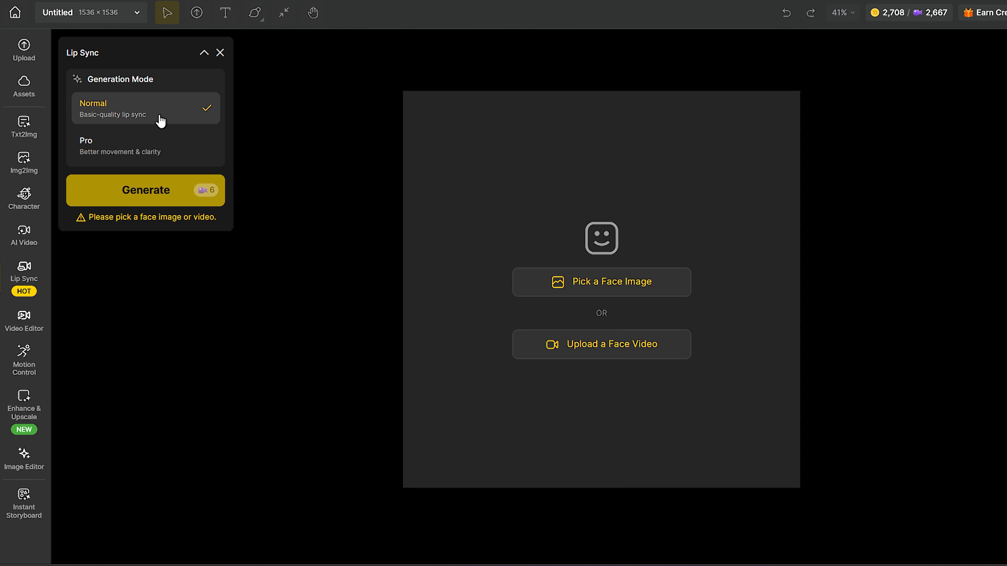
left_click(162, 138)
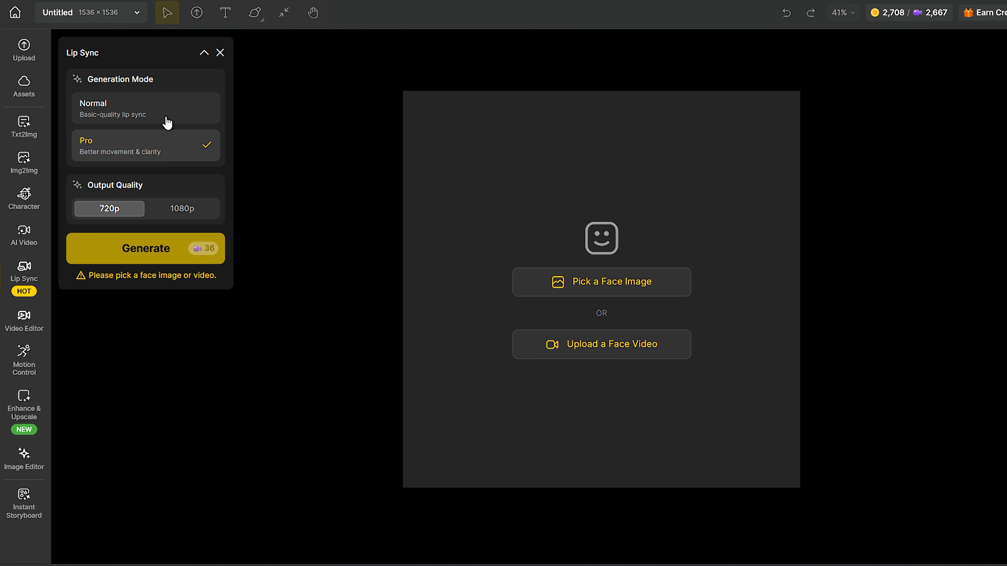
left_click(166, 121)
left_click(169, 137)
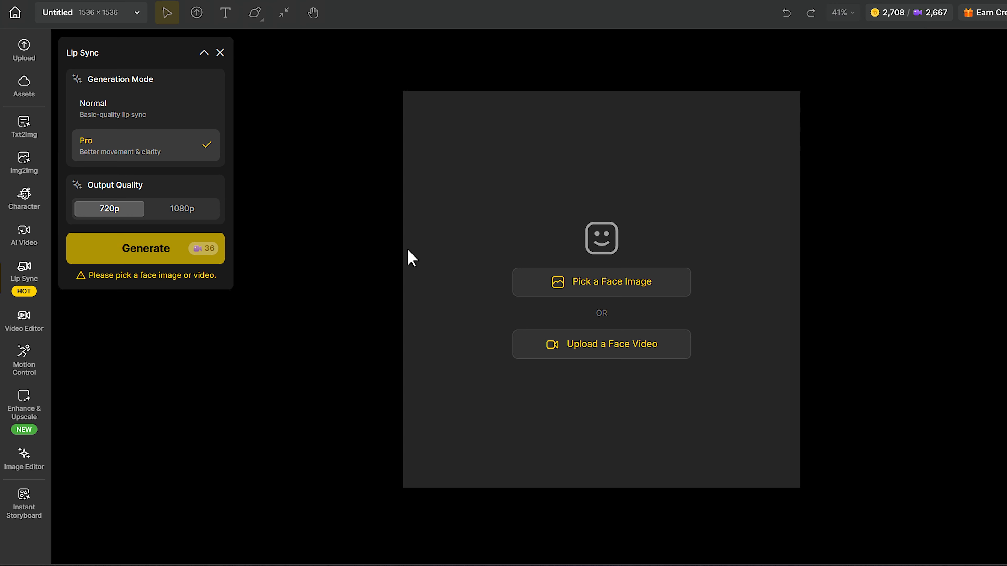
- Pick the canvas image of the woman holding the jar as the face image and confirm her detected face
left_click(609, 281)
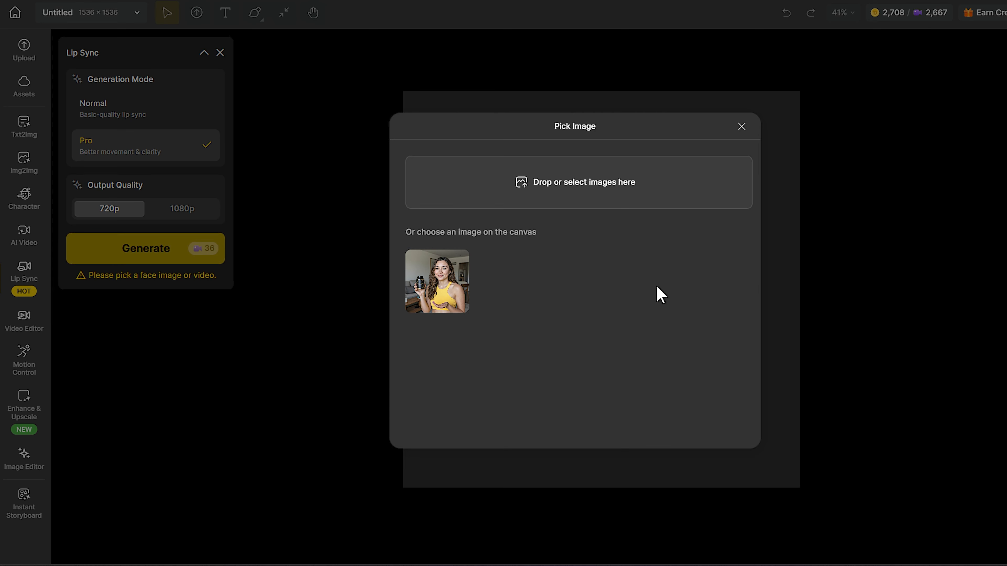
left_click(426, 274)
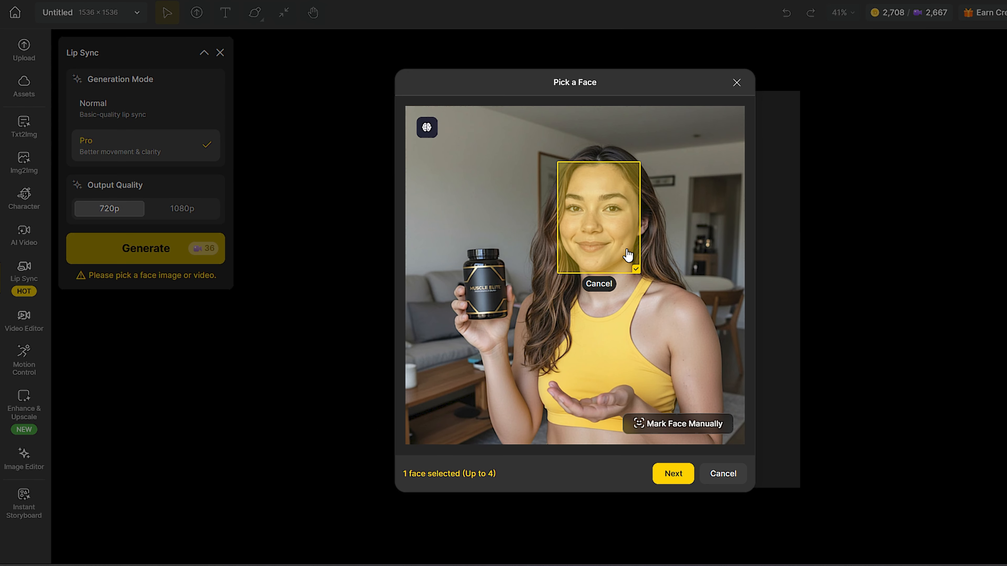
left_click(610, 221)
left_click(610, 221)
left_click(610, 221)
left_click(681, 475)
- Crop the face image to a 1:1 aspect ratio after trying other ratios, and continue
left_click(483, 420)
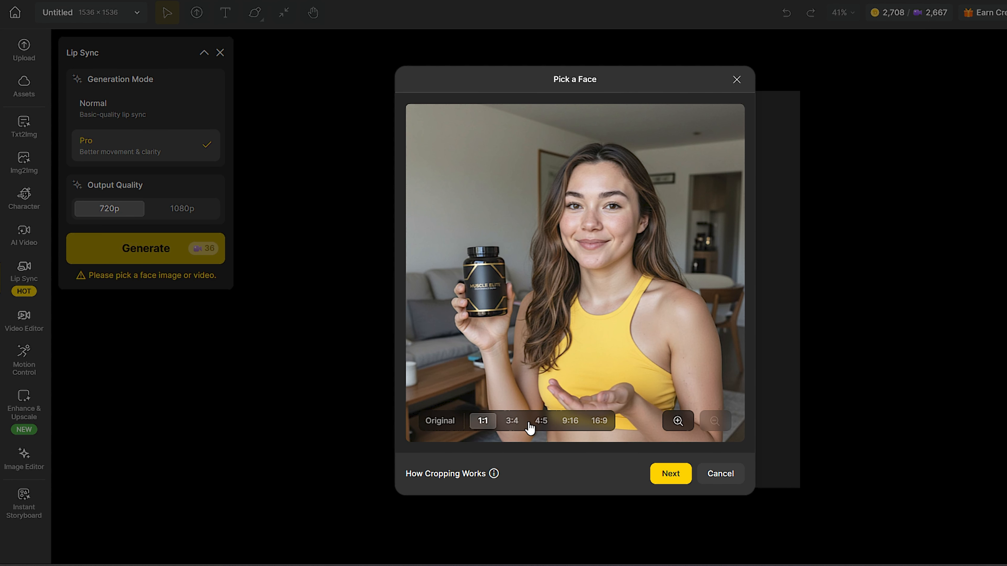
left_click(511, 421)
left_click(542, 420)
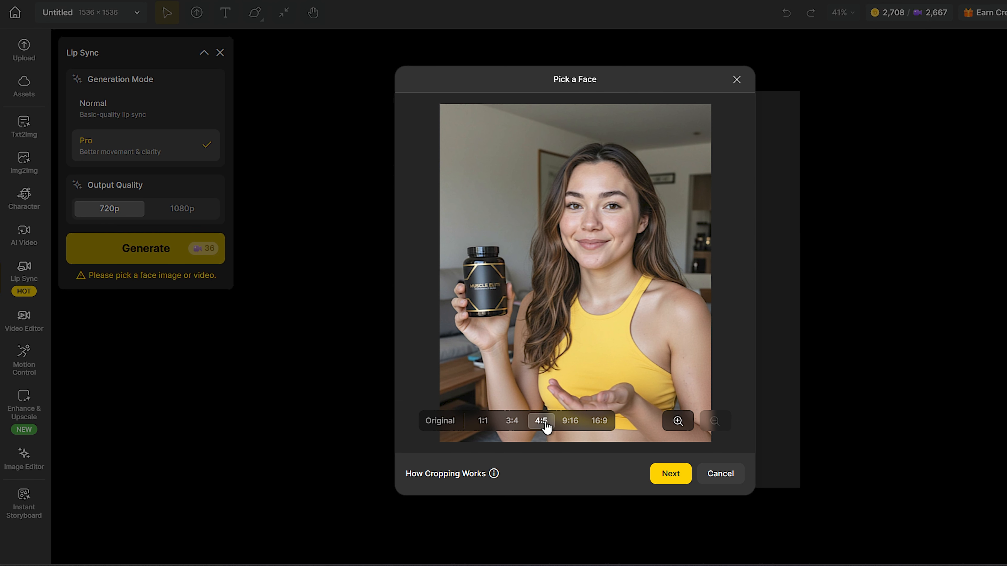
left_click(569, 420)
left_click(482, 421)
left_click(670, 474)
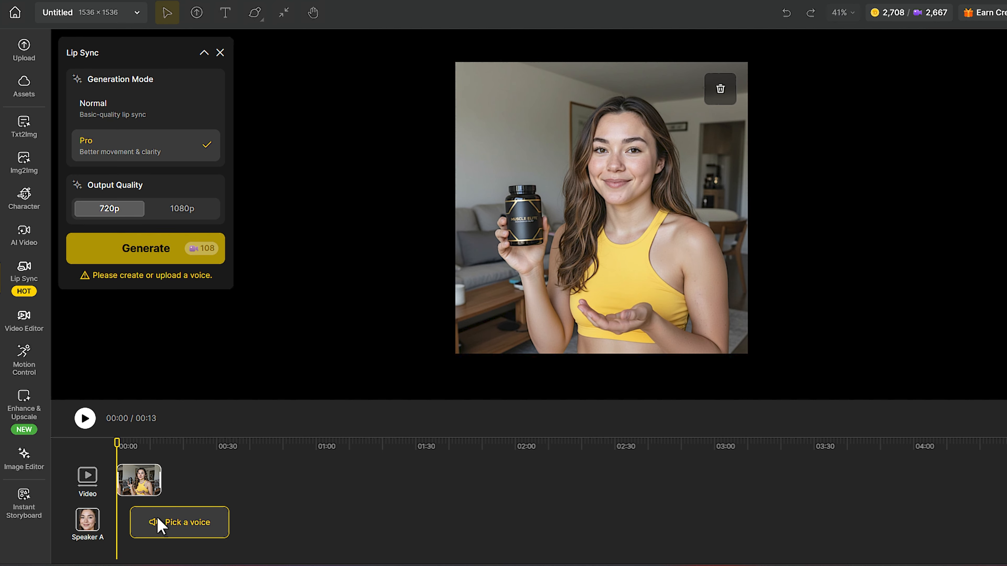
- Choose the Hope voice for the creatine supplement script and generate the speech audio
left_click(158, 521)
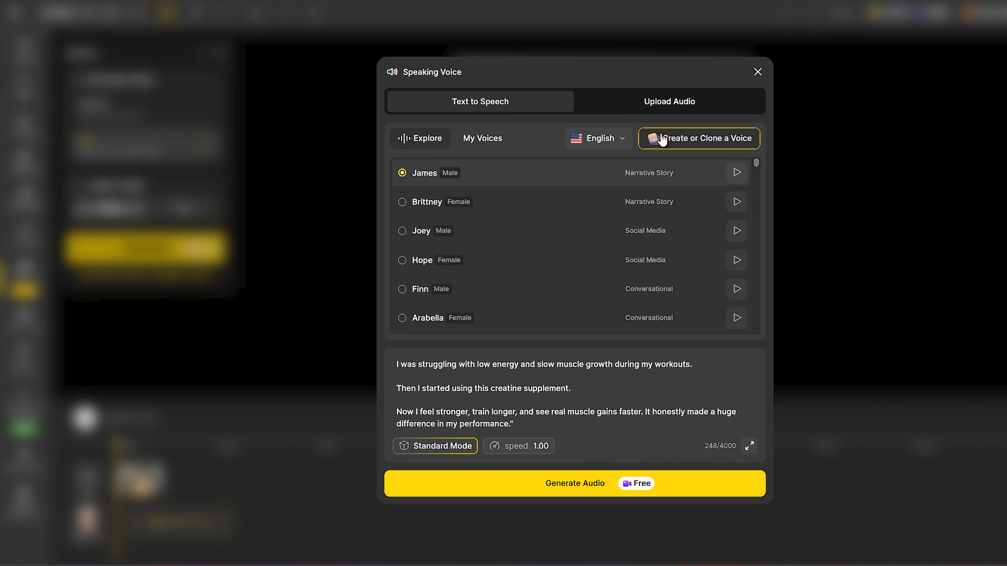
left_click(704, 105)
left_click(480, 213)
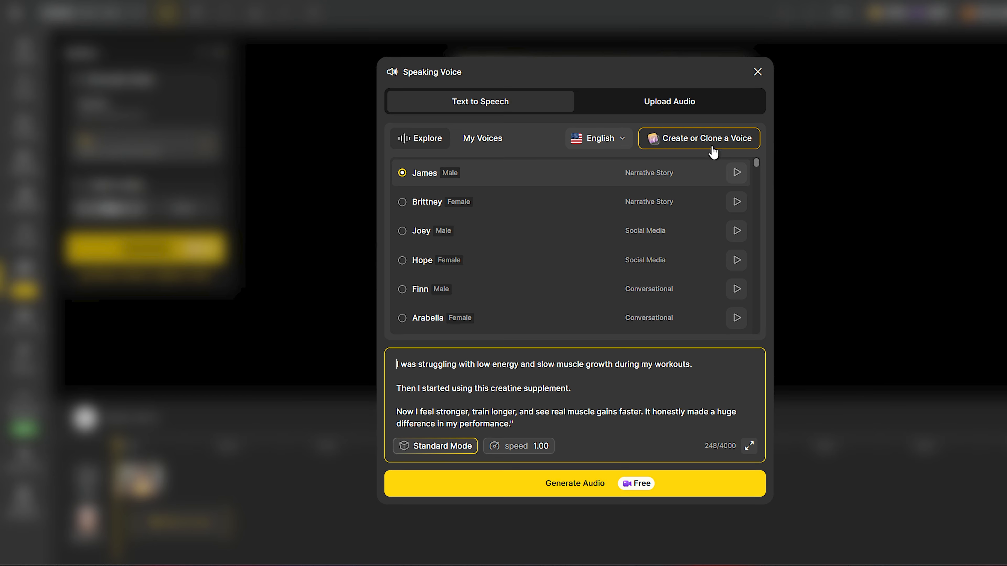
left_click(597, 139)
scroll(601, 178, "down", 3)
left_click(515, 261)
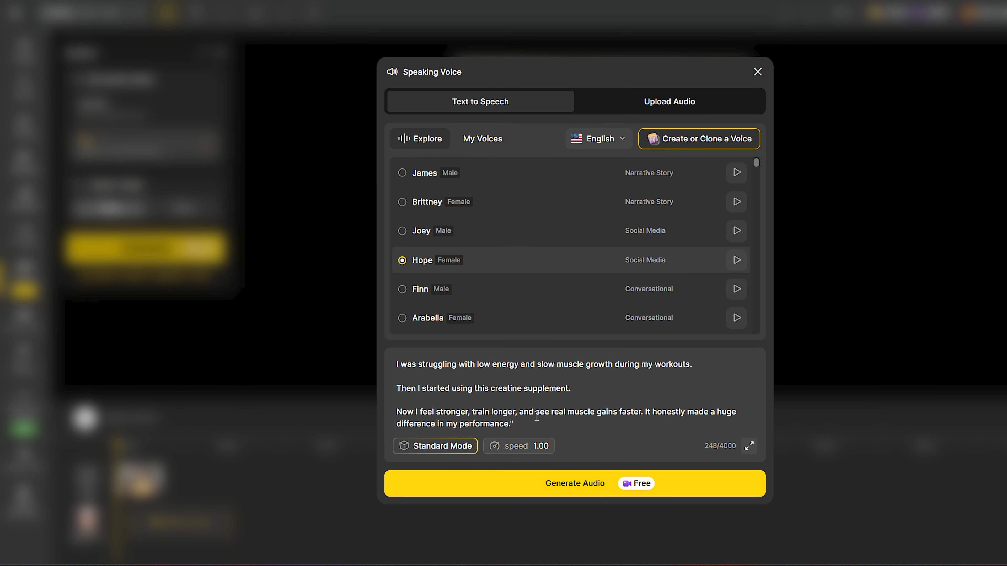
left_click(590, 480)
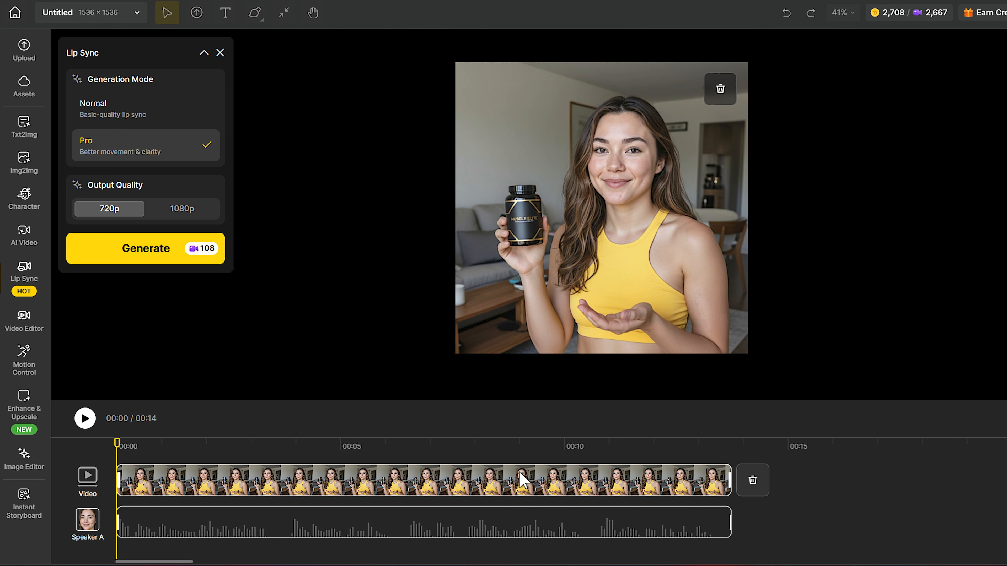
- Shift the voice clip slightly and extend the video clip so it covers the audio on the timeline
left_click_drag(215, 532, 225, 529)
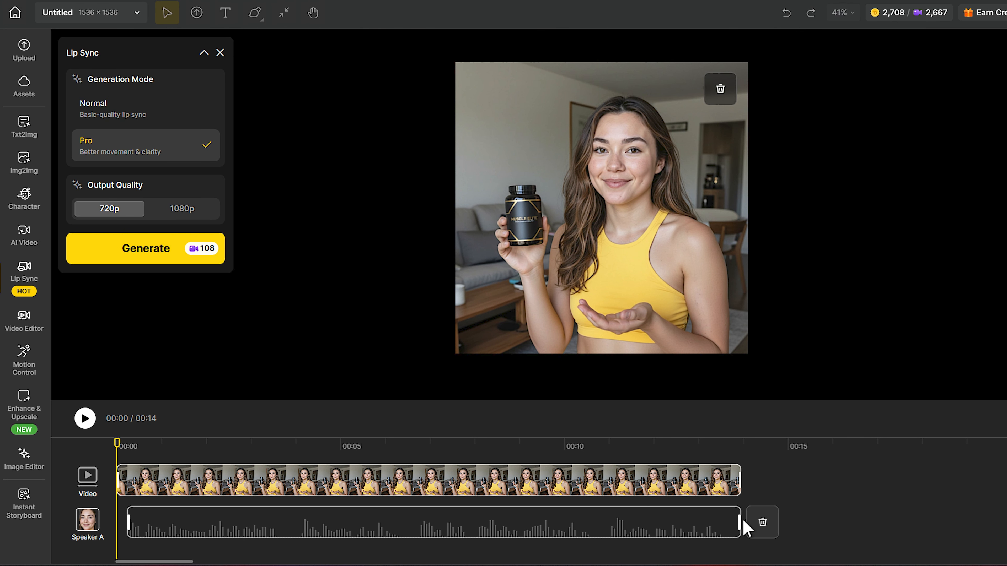
left_click_drag(738, 520, 818, 503)
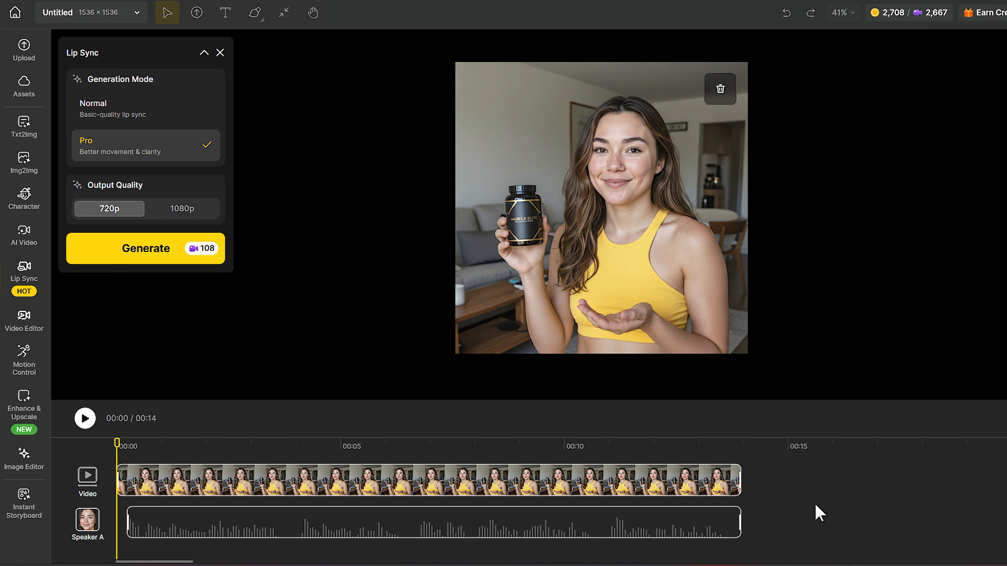
left_click_drag(515, 519, 522, 520)
left_click_drag(738, 481, 745, 481)
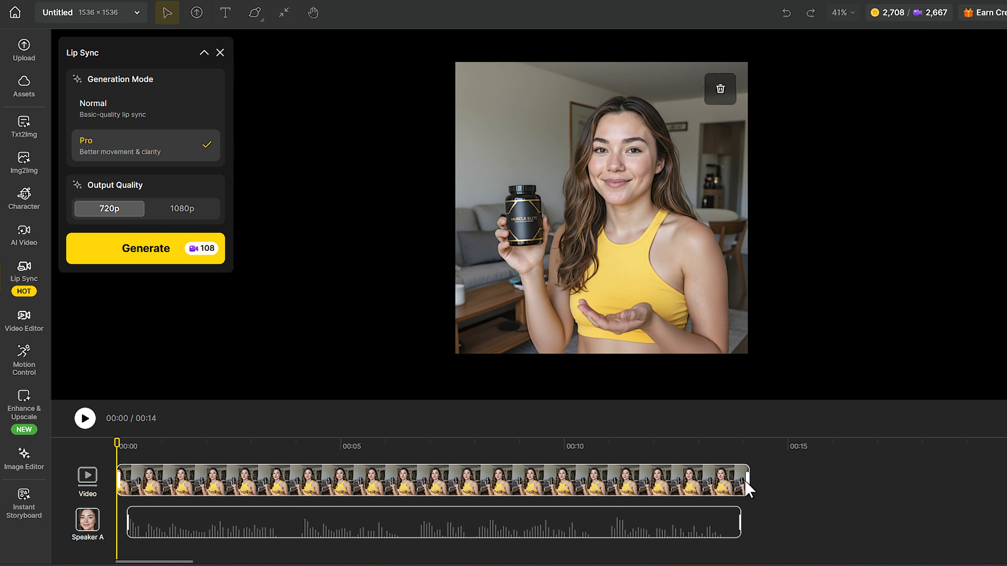
- Generate the Pro 720p lip sync video and open the finished result to preview it
left_click(192, 252)
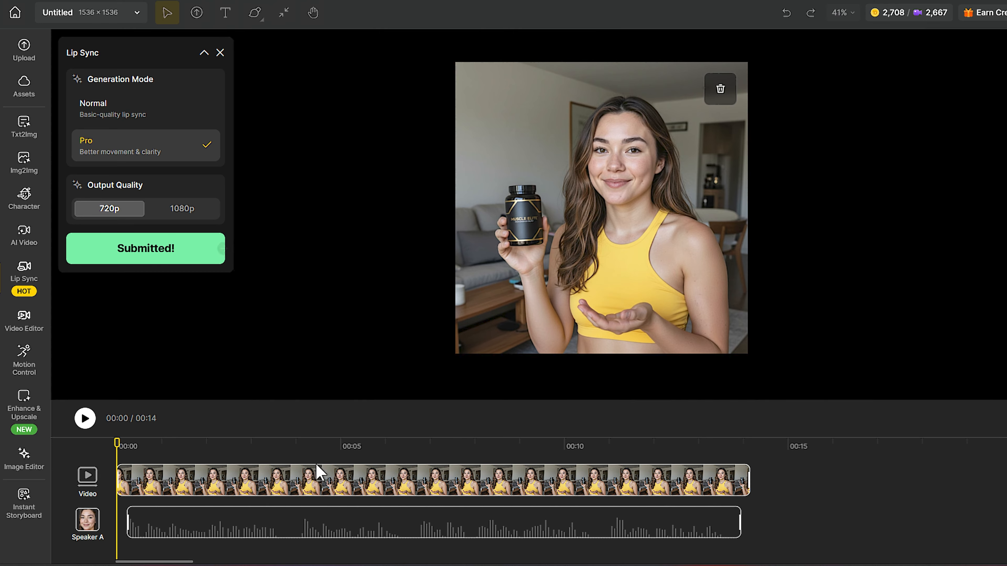
mouse_move(425, 511)
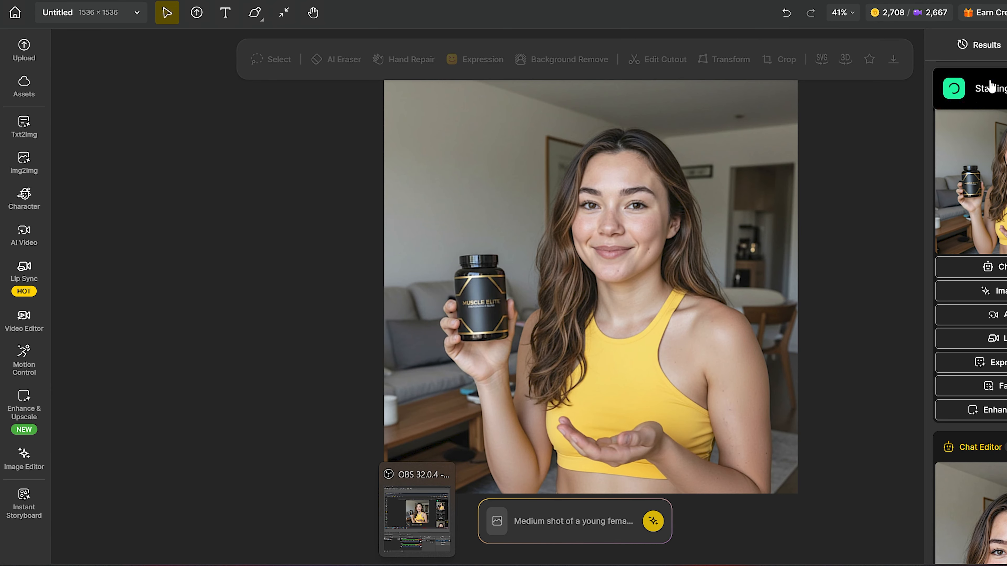
left_click(1003, 177)
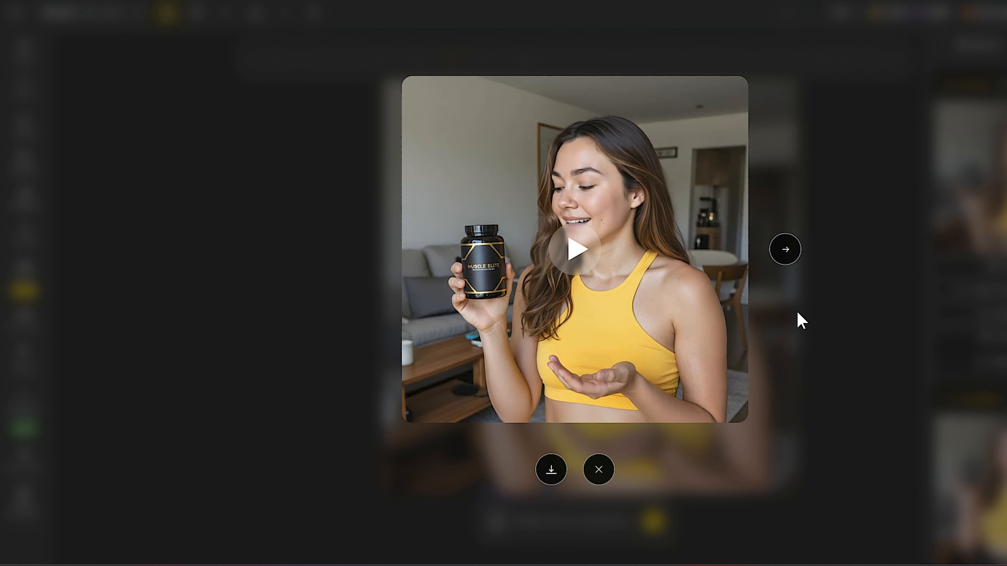
left_click(799, 320)
- Open the AI Video tool and switch the video model to Kling 2.1 Pro
left_click(28, 238)
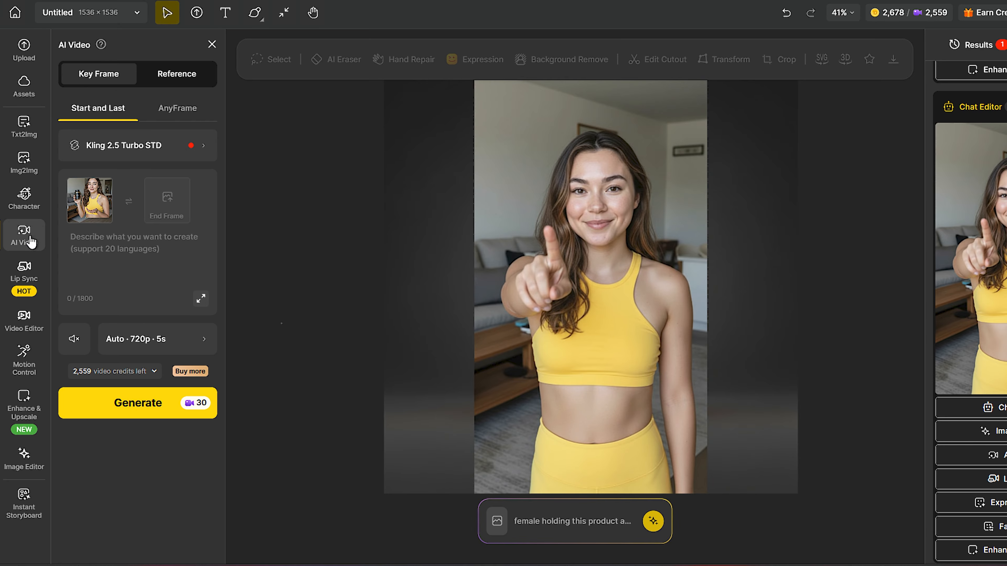
left_click(151, 150)
scroll(479, 278, "down", 10)
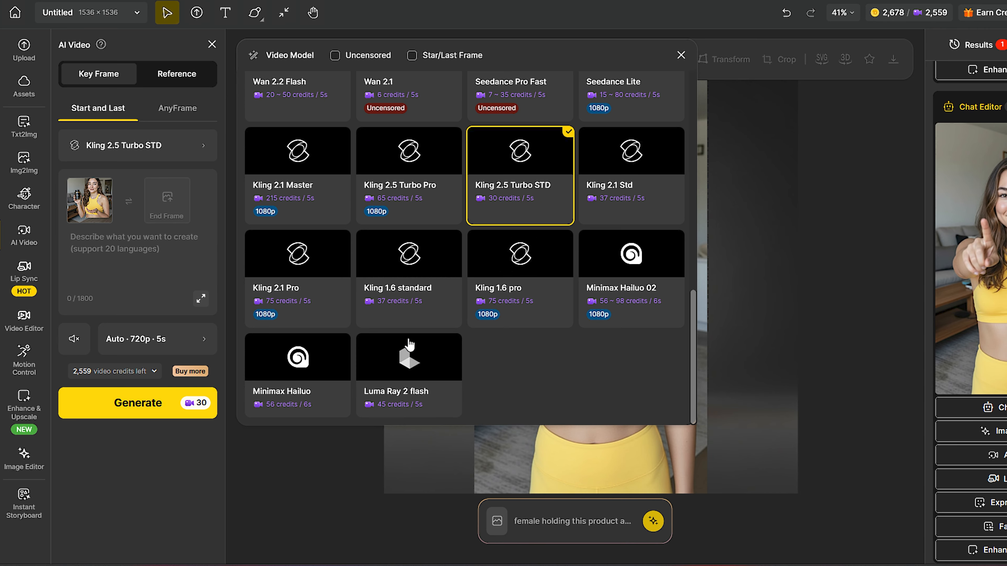
left_click(311, 293)
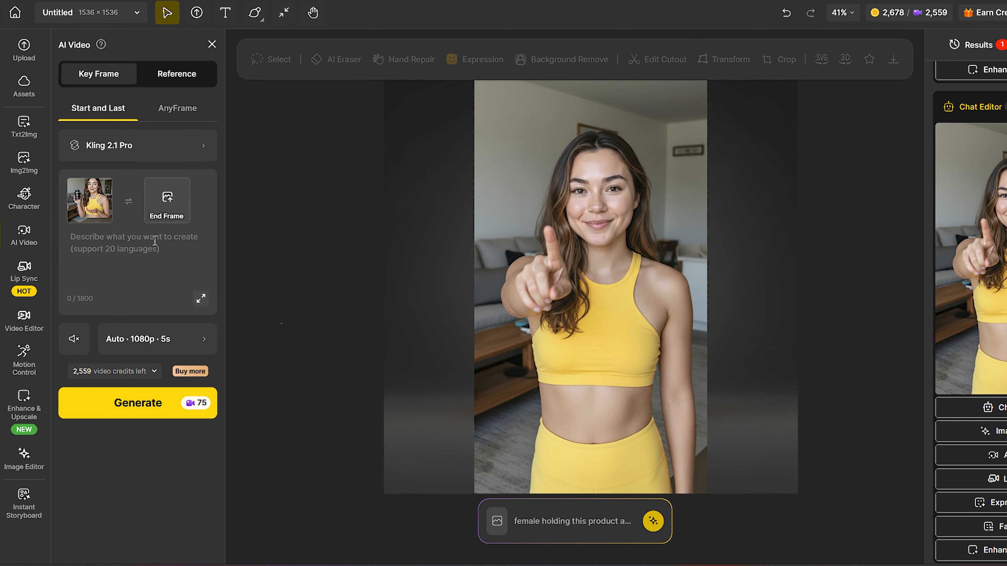
- Set the pointing woman image as the start frame and the bottle-holding image as the end frame
left_click(111, 180)
left_click(98, 201)
left_click(440, 272)
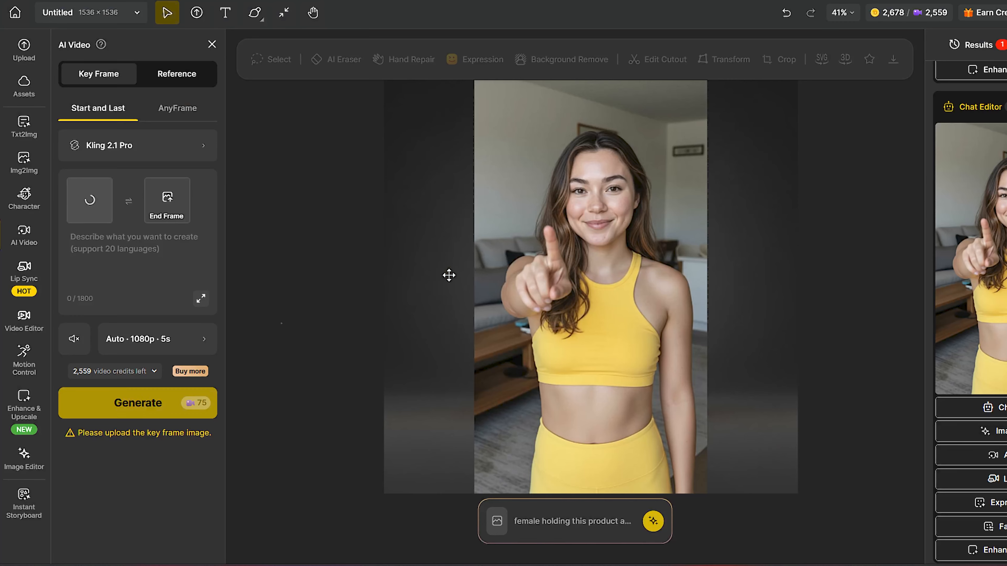
left_click(166, 200)
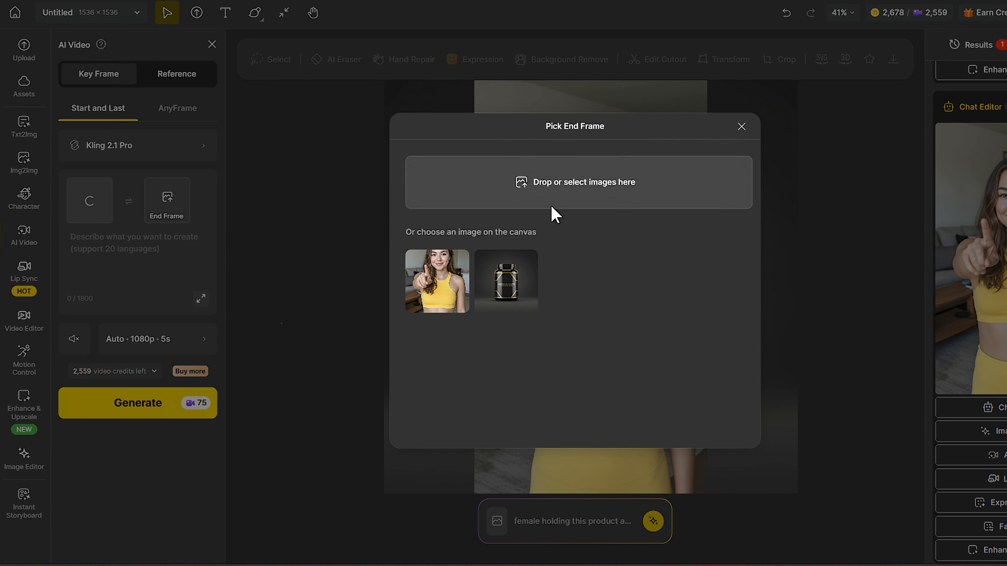
left_click(445, 277)
left_click(167, 200)
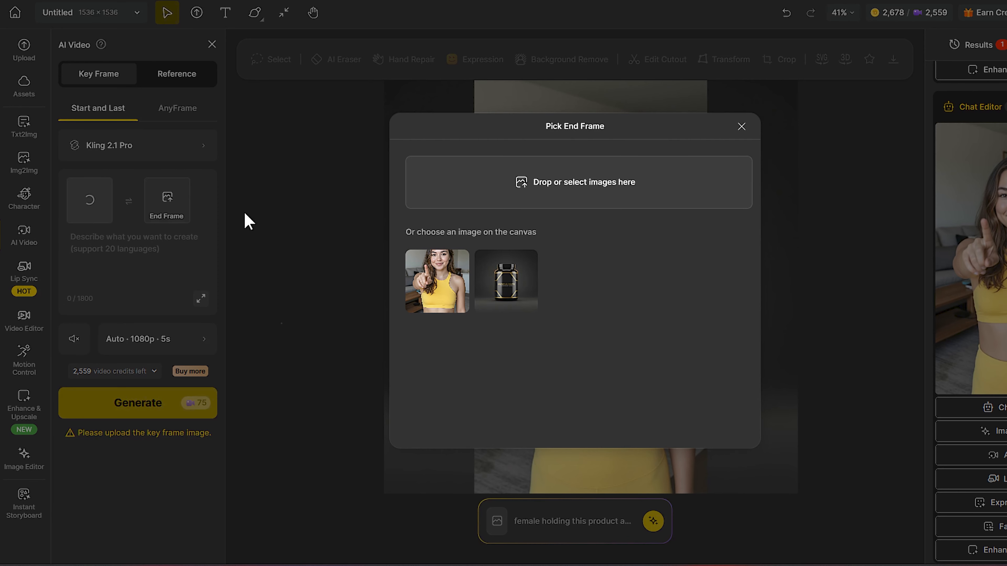
left_click(557, 201)
double_click(216, 126)
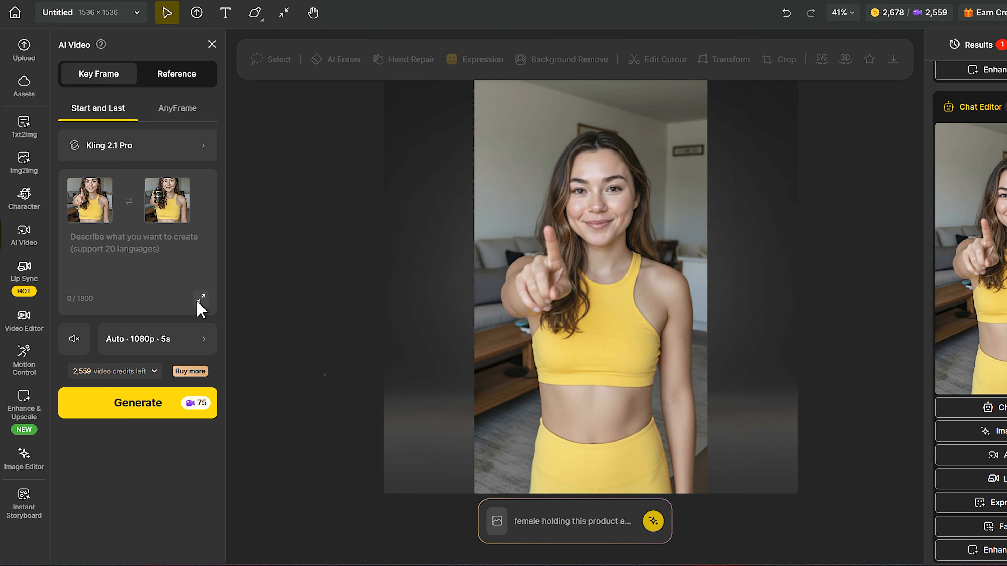
- Paste a prompt describing a young woman talking to camera, then displaying a supplement bottle in a cozy living room
left_click(200, 298)
type("A young woman talking directly to the camera with natural, expressive hand gestures for a while. Then mid-way, she holds and displays a supplement bottle clearly to the lens, explaining its benefits in a friendly conversational tone. The setting is a cozy, well-it living room with soft natural lighting. The mood is warm, authentic, and engaging")
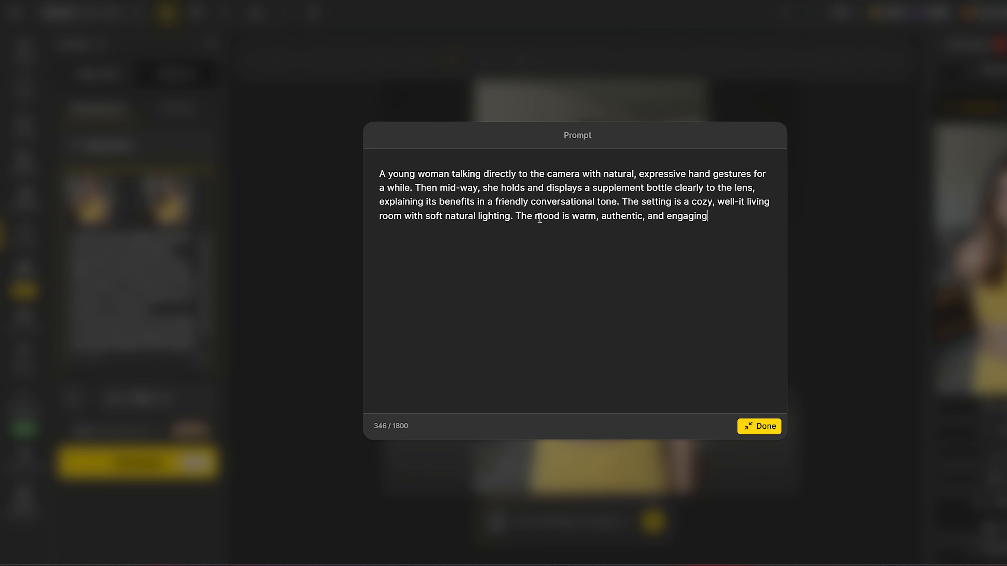
left_click(758, 425)
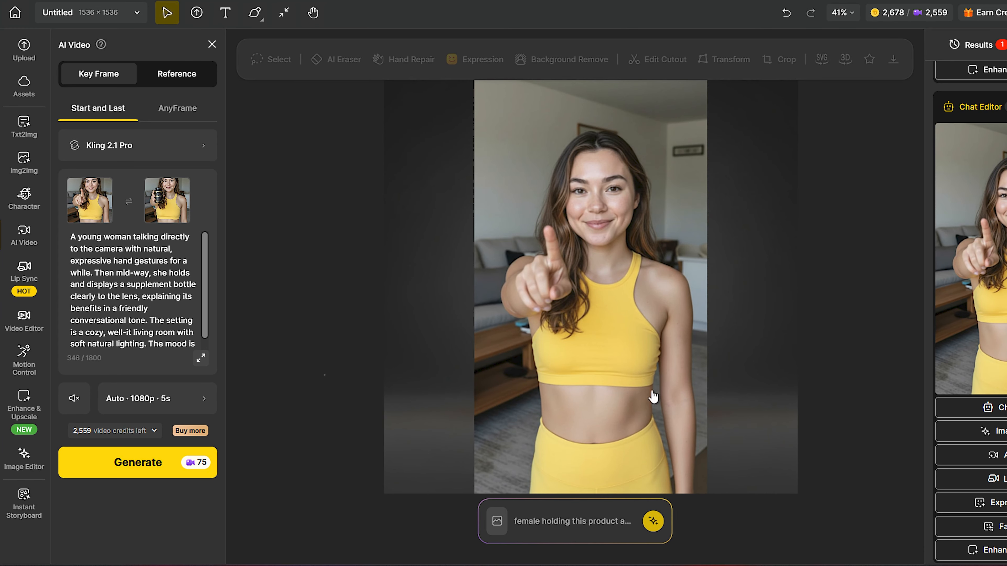
- Set the video duration to 10s and generate the AI video
scroll(152, 315, "down", 1)
left_click(179, 402)
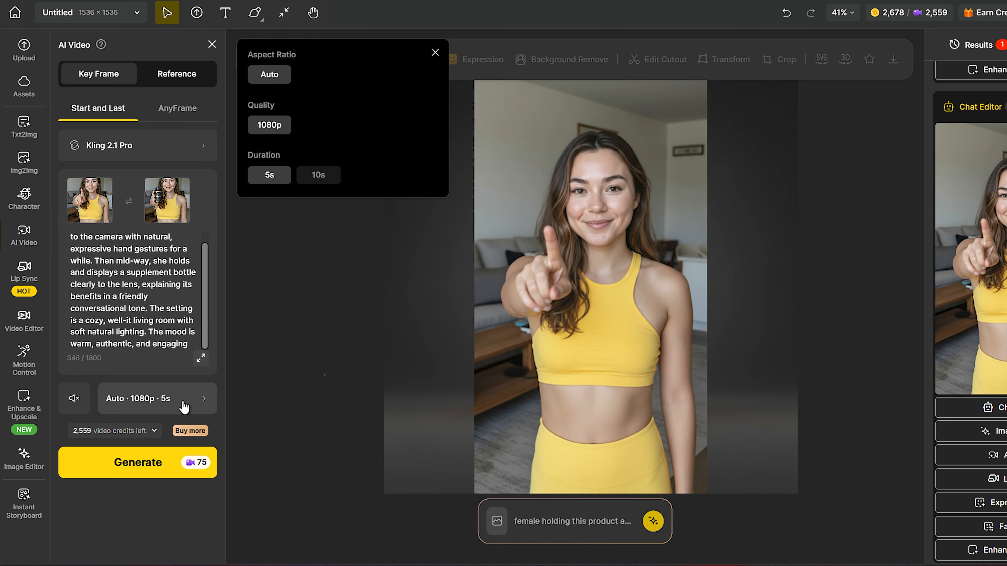
left_click(320, 175)
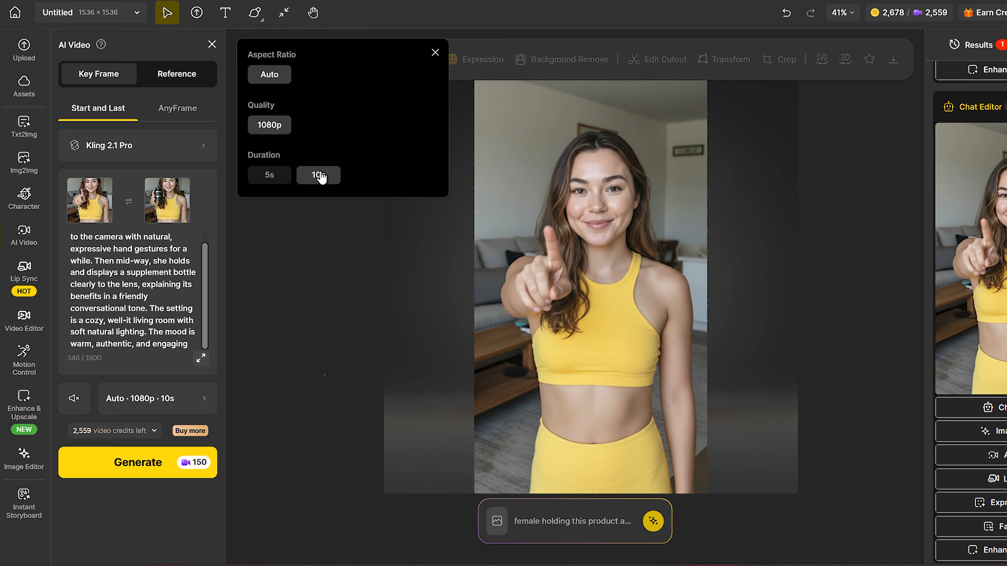
left_click(435, 52)
left_click(143, 464)
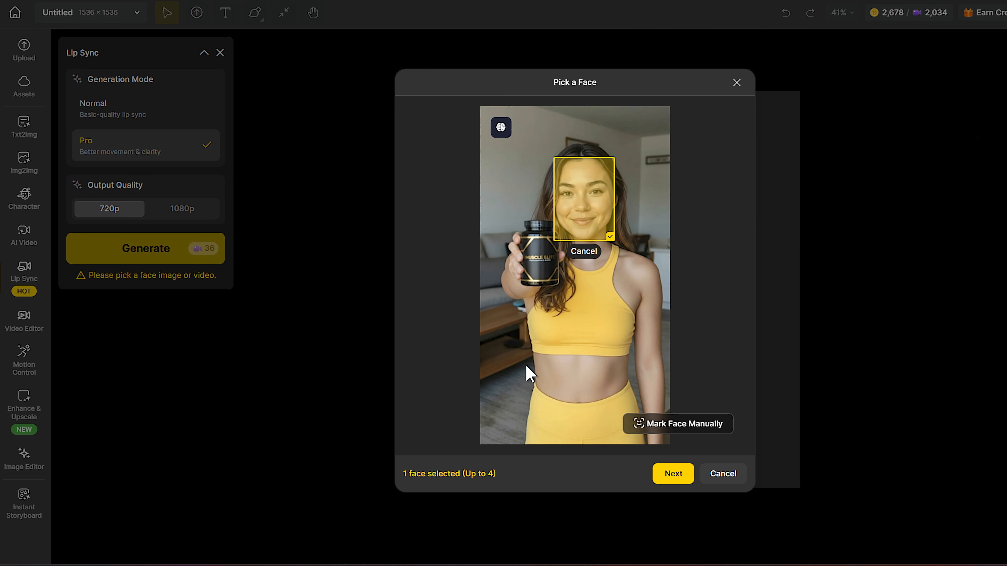
- Select the woman's face as the lip-sync face in the video and confirm the face choice
left_click(595, 216)
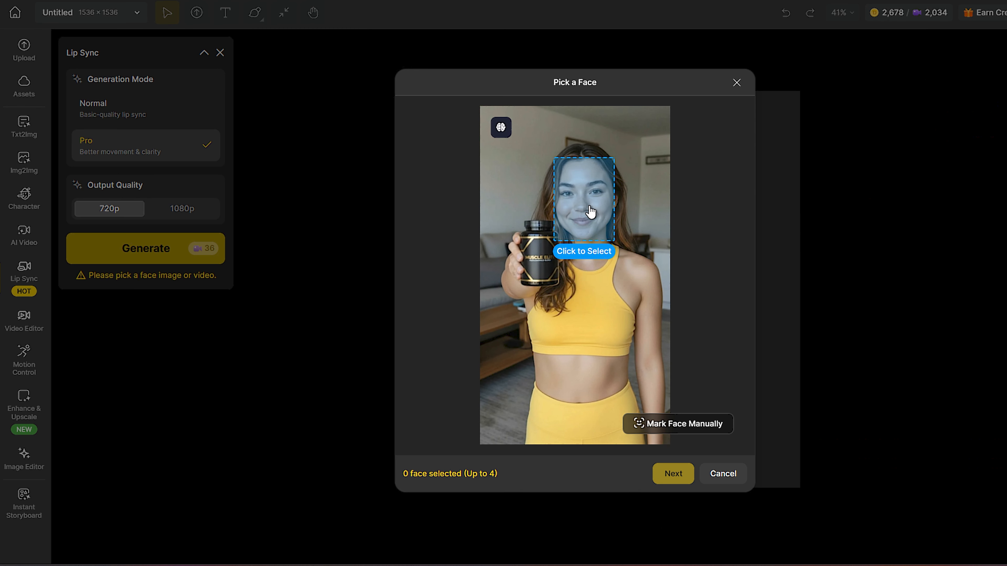
left_click(589, 206)
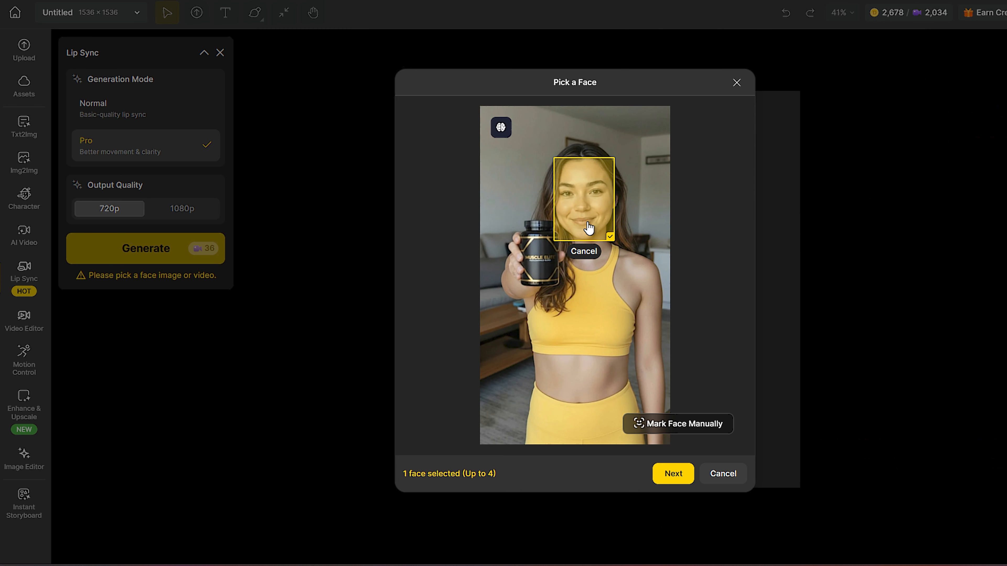
left_click(679, 486)
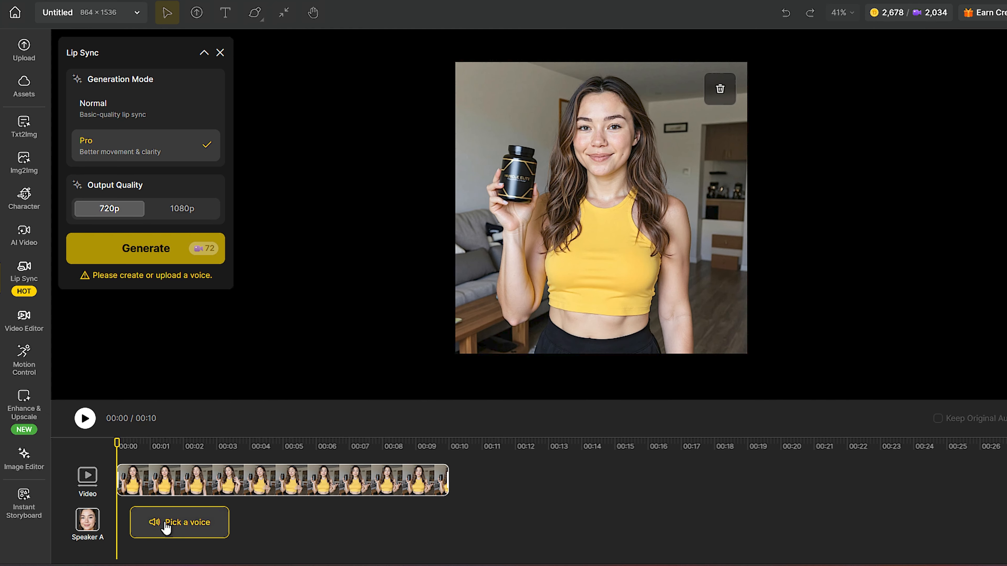
- Paste the creatine supplement testimonial script as text-to-speech with the Cassidy voice and generate the audio
left_click(165, 523)
left_click(606, 388)
type("Honestly, I was struggling with low energy and slow muscle growth during my workouts. I felt weak and tired quickly. Then I started using this creatine supplement, and everything changed. My strength, endurance, and muscle definition improved. Now I train longer, recover faster, and see real results. If you want better performance, this is worth adding to your routine.")
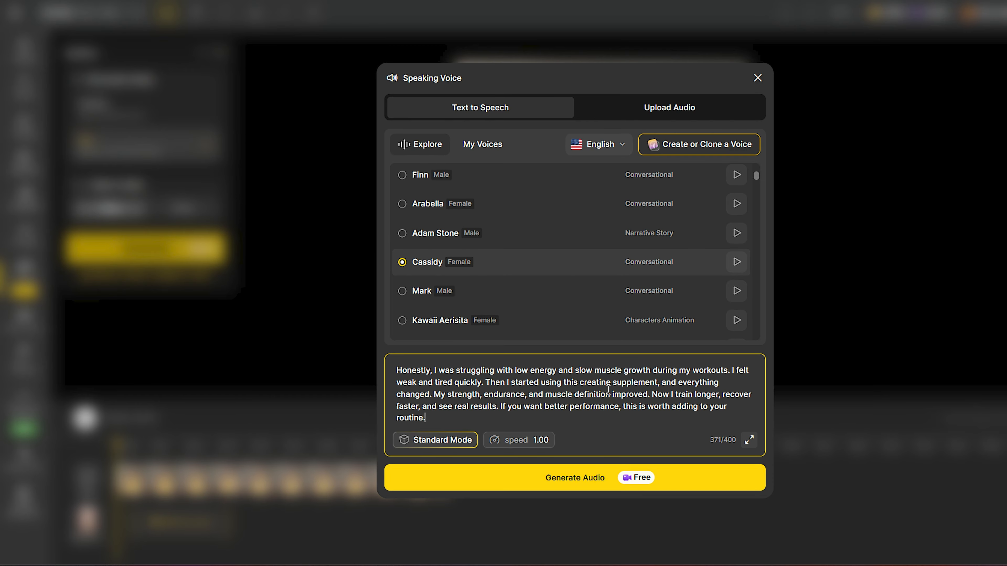
left_click(608, 468)
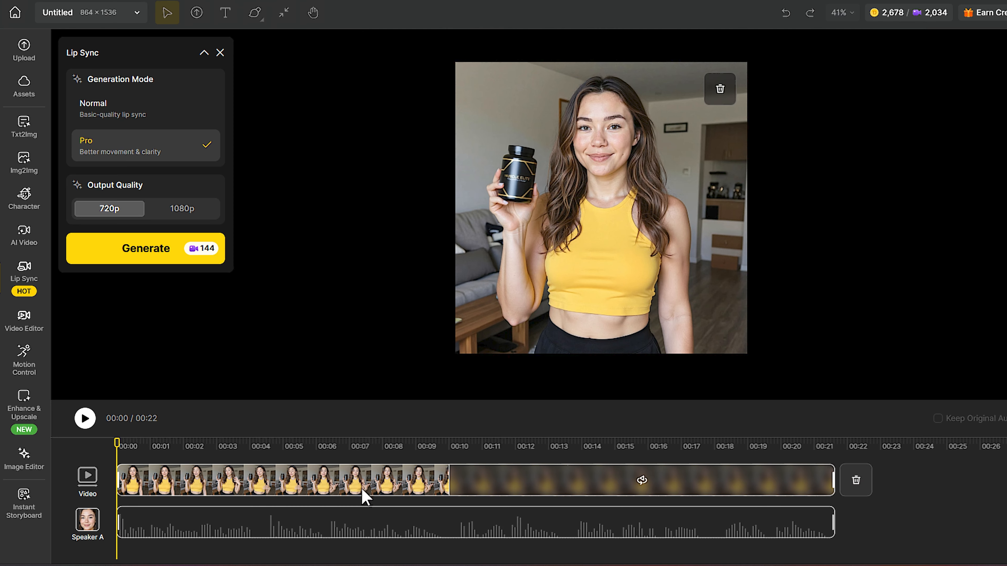
- Nudge the speaker's audio track slightly along the timeline and generate the Pro 720p lip-sync video
left_click_drag(336, 515, 338, 516)
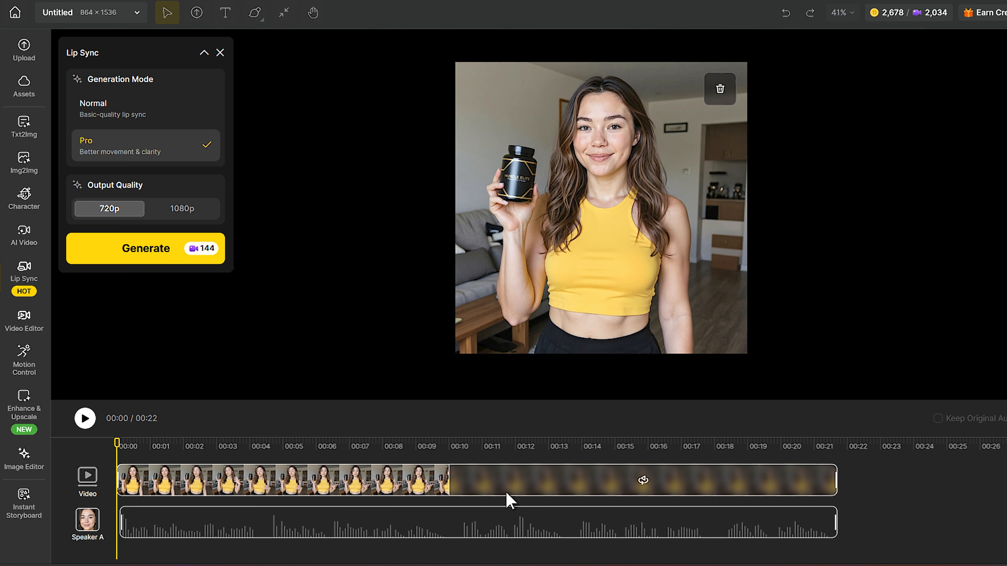
left_click(173, 250)
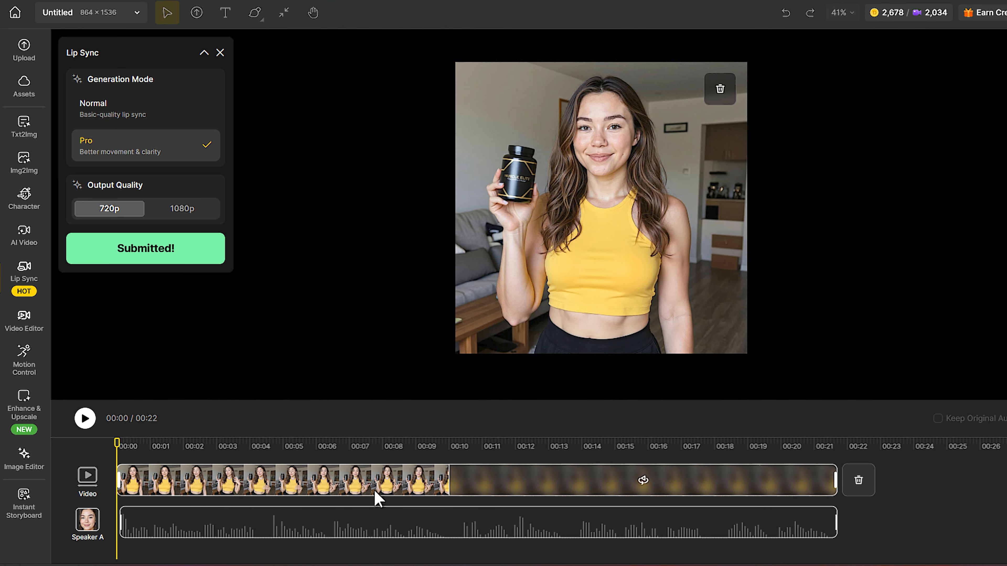